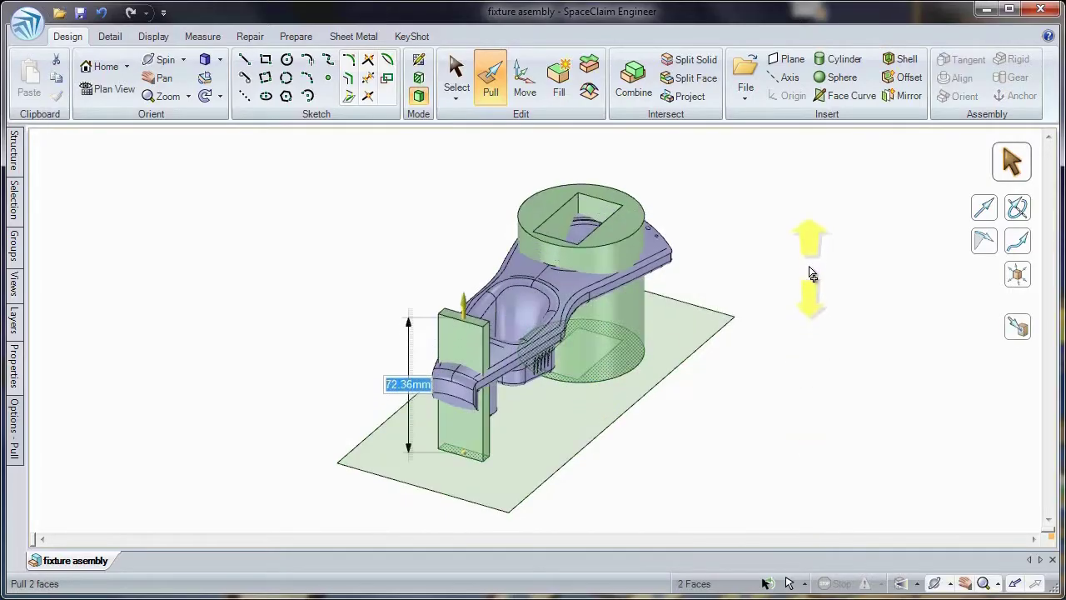
# Extrude the sketched block and pedestal, cut the clamp arm shape, and pull out the two pads
pyautogui.press('i')
pyautogui.click(667, 260)
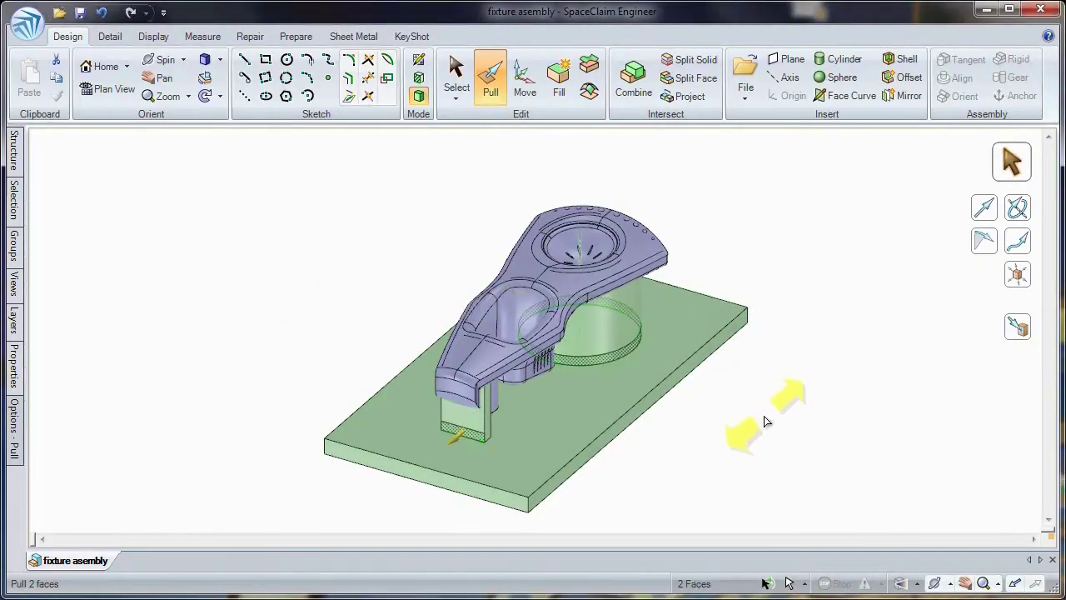
pyautogui.moveTo(764, 416); pyautogui.dragTo(742, 441)
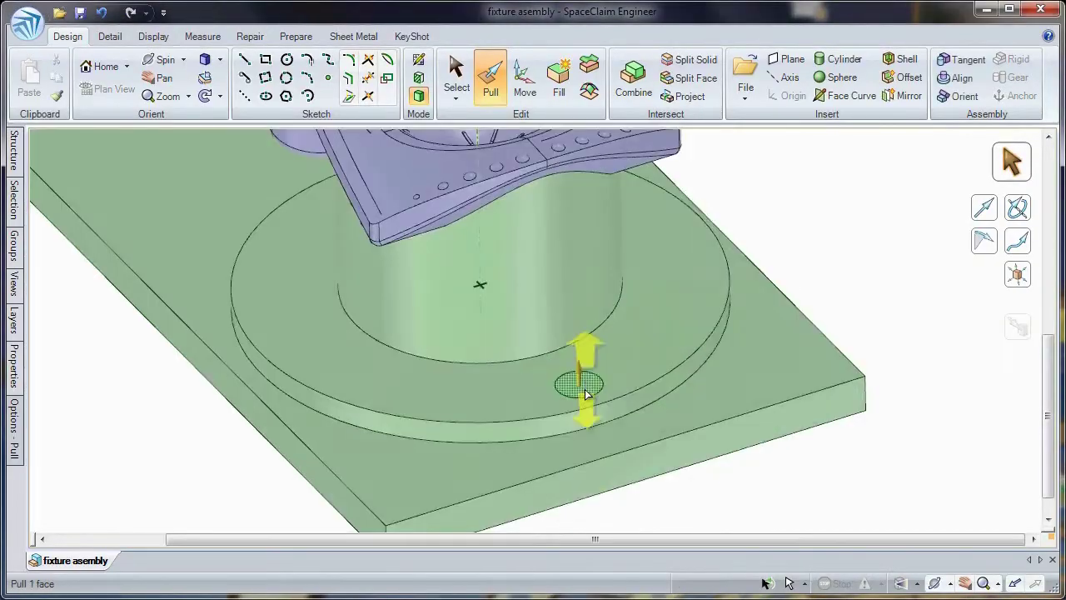
# Pull a hole into the pedestal, pattern it around the pedestal, and open the TraceParts library
pyautogui.moveTo(583, 358); pyautogui.dragTo(595, 529)
pyautogui.press('m')
pyautogui.moveTo(508, 215)
pyautogui.keyDown('ctrl'); pyautogui.mouseDown()
pyautogui.moveTo(481, 227)
pyautogui.moveTo(491, 226)
pyautogui.mouseUp(); pyautogui.keyUp('ctrl')
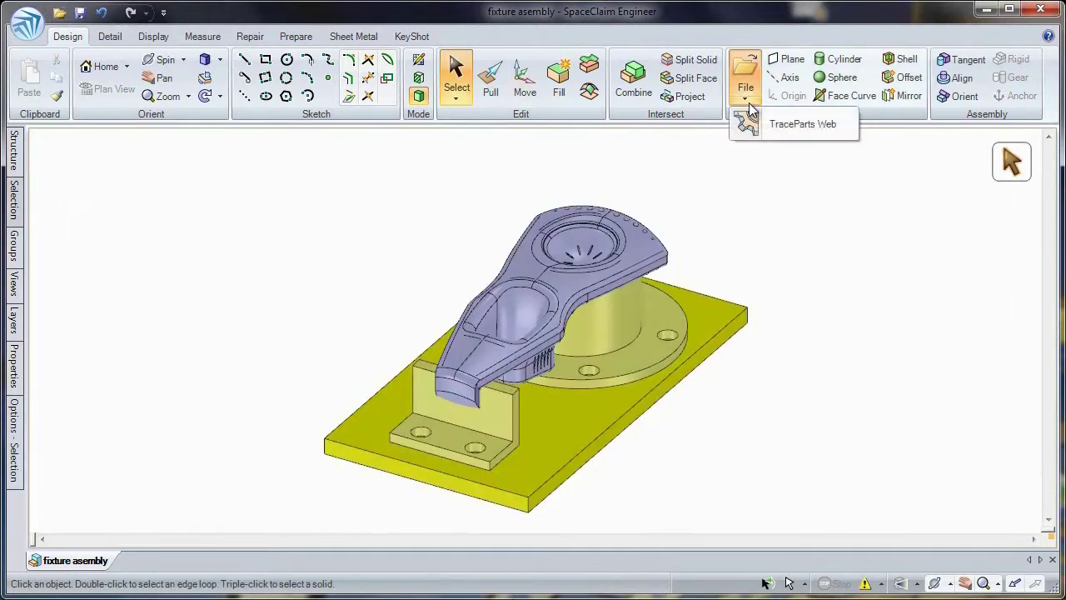
pyautogui.click(800, 124)
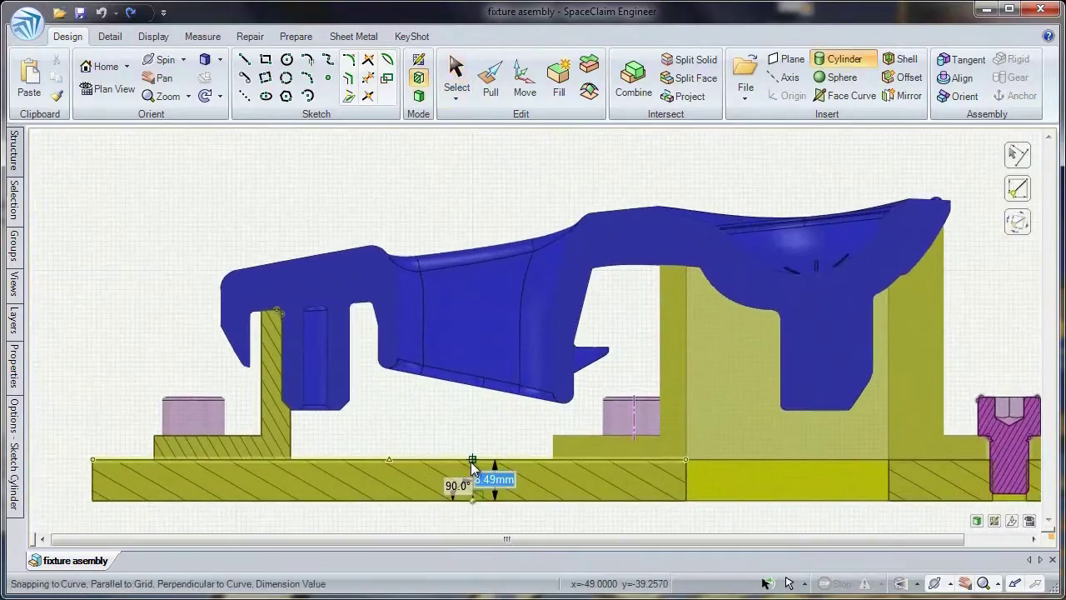
# Create a 6mm-radius stud cylinder, pull it to height, and add a wider collar
pyautogui.click(489, 459)
pyautogui.click(479, 142)
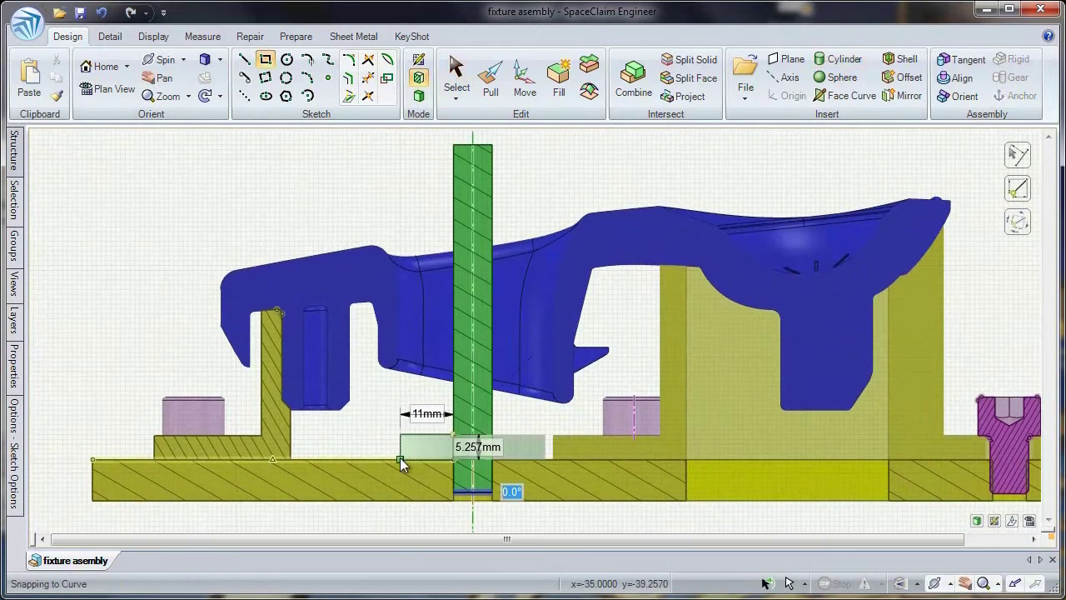
pyautogui.click(400, 457)
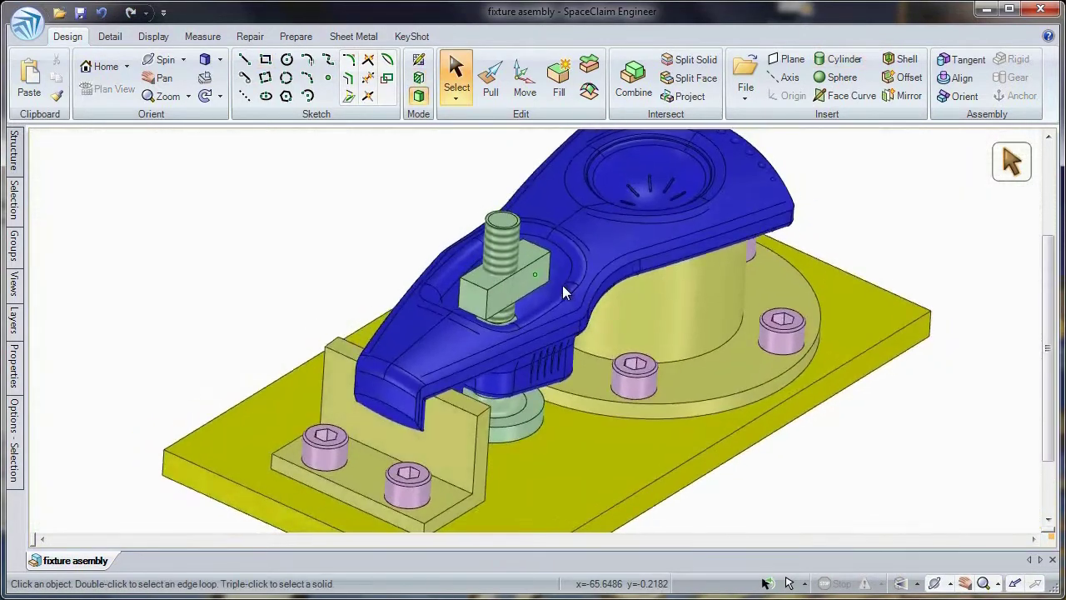
# Select the washer and nut faces and move them onto the stud
pyautogui.scroll(2, 564, 291)
pyautogui.click(548, 296)
pyautogui.press('m')
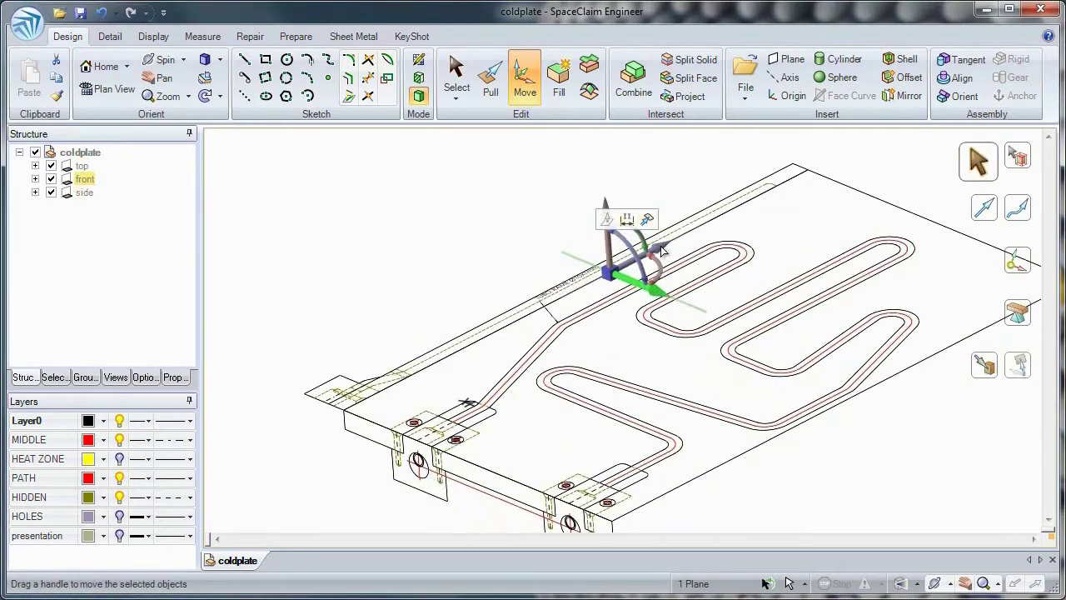
# Thicken the coldplate's top surface into a solid plate
pyautogui.press('s')
pyautogui.click(659, 425)
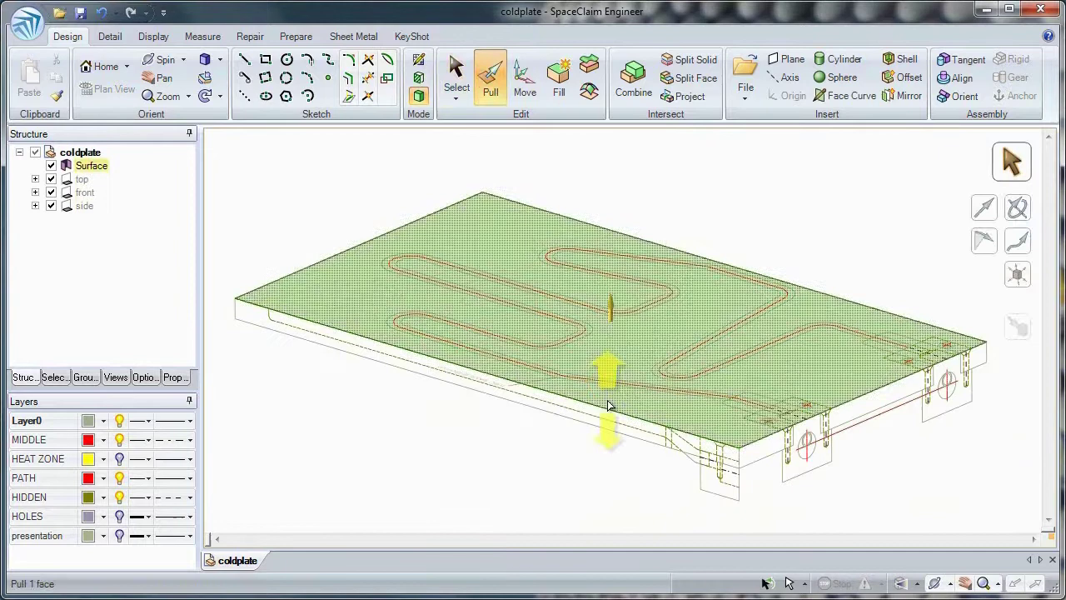
pyautogui.press('p')
pyautogui.click(749, 465)
# Pull the slot face down into the plate
pyautogui.press('s')
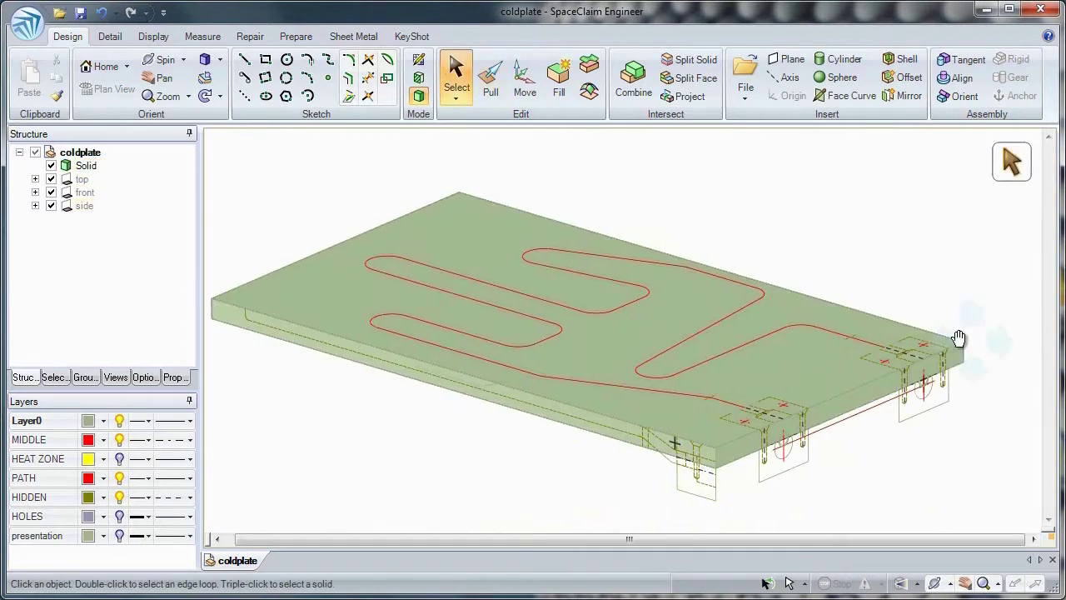
pyautogui.scroll(3, 661, 458)
pyautogui.click(606, 329)
pyautogui.press('p')
pyautogui.click(574, 342)
pyautogui.moveTo(605, 354); pyautogui.dragTo(593, 458)
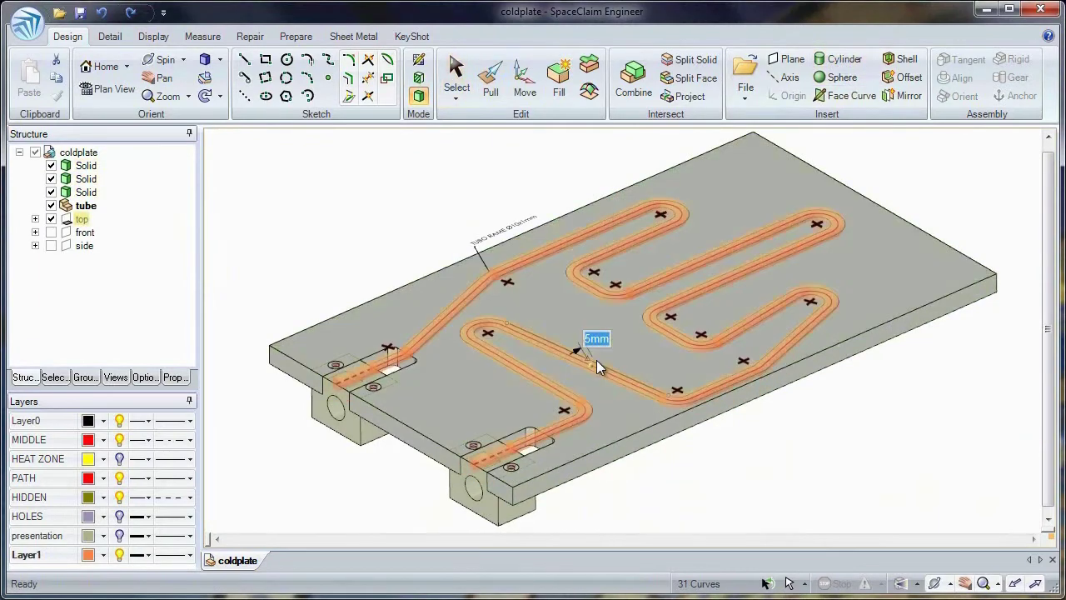
# Sweep the tube along the bent path and lift it up out of the plate
pyautogui.scroll(2, 475, 491)
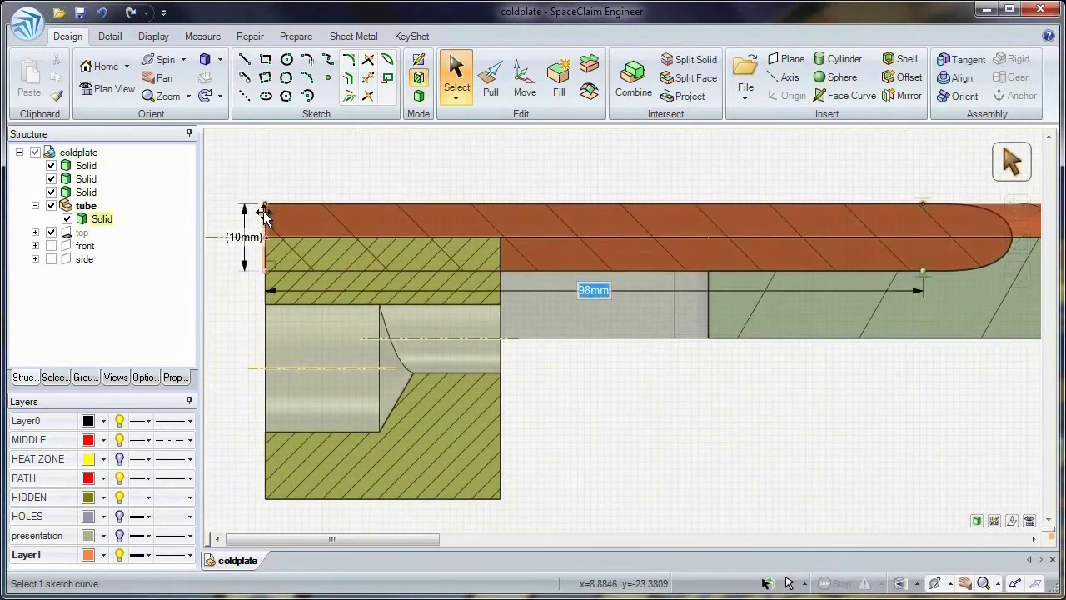
pyautogui.moveTo(263, 213); pyautogui.dragTo(798, 221)
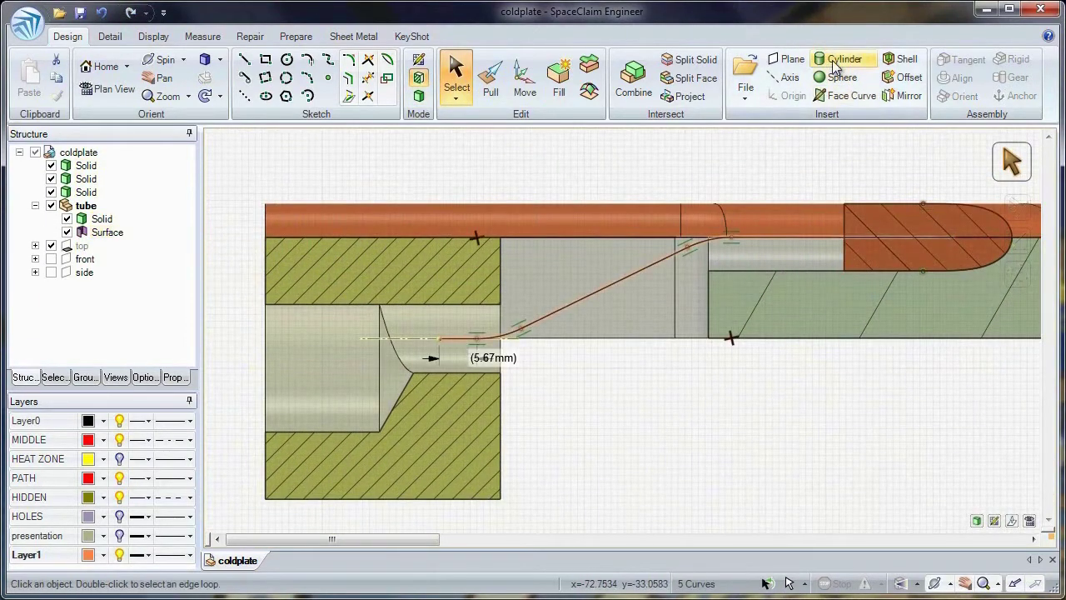
pyautogui.moveTo(724, 249)
pyautogui.mouseDown()
pyautogui.moveTo(743, 296)
pyautogui.moveTo(846, 270)
pyautogui.mouseUp()
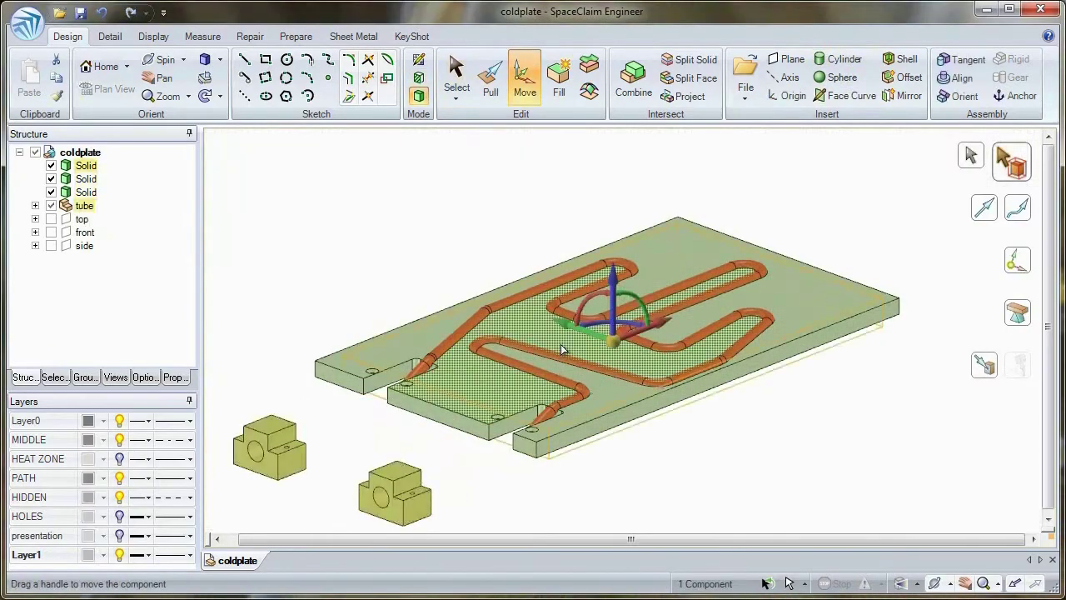
pyautogui.moveTo(561, 344); pyautogui.dragTo(561, 138)
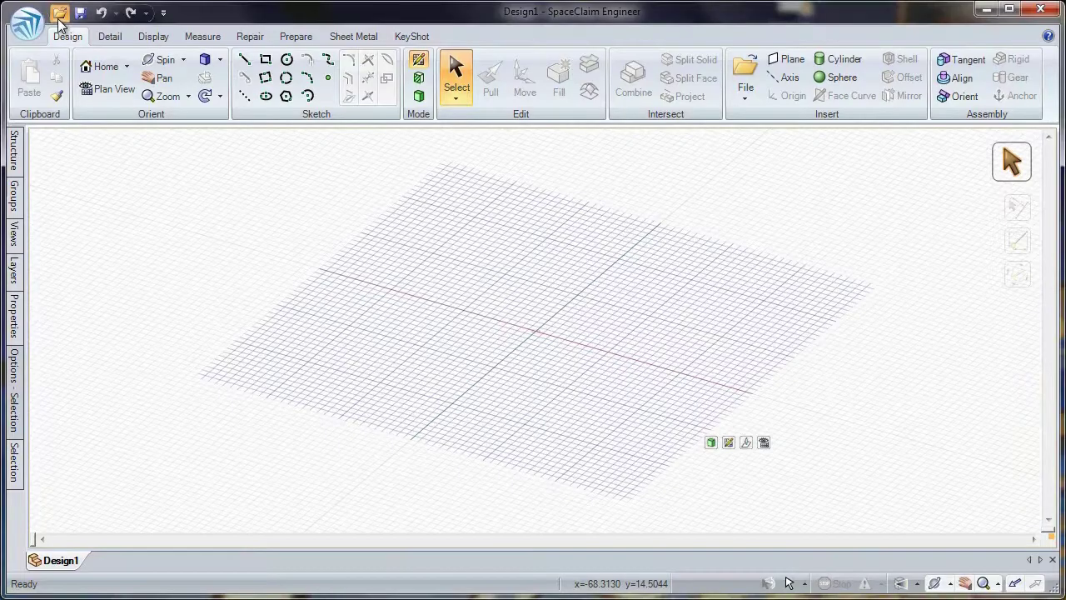
# Open the 04502316.stp file using the STEP file-type filter
pyautogui.click(57, 18)
pyautogui.click(441, 339)
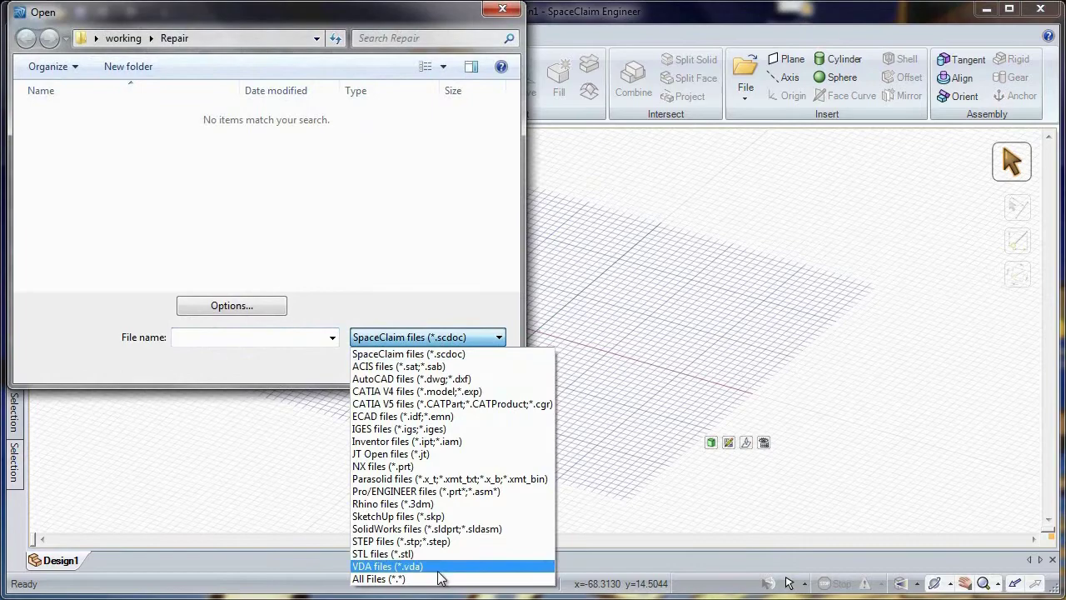
pyautogui.click(441, 542)
pyautogui.click(83, 112)
pyautogui.click(393, 393)
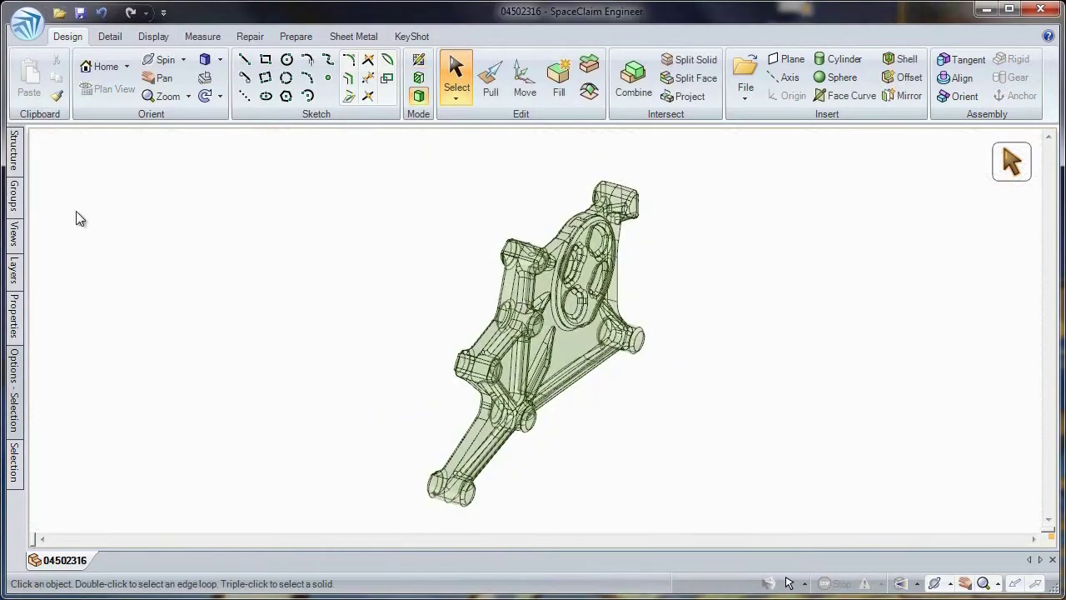
pyautogui.click(15, 149)
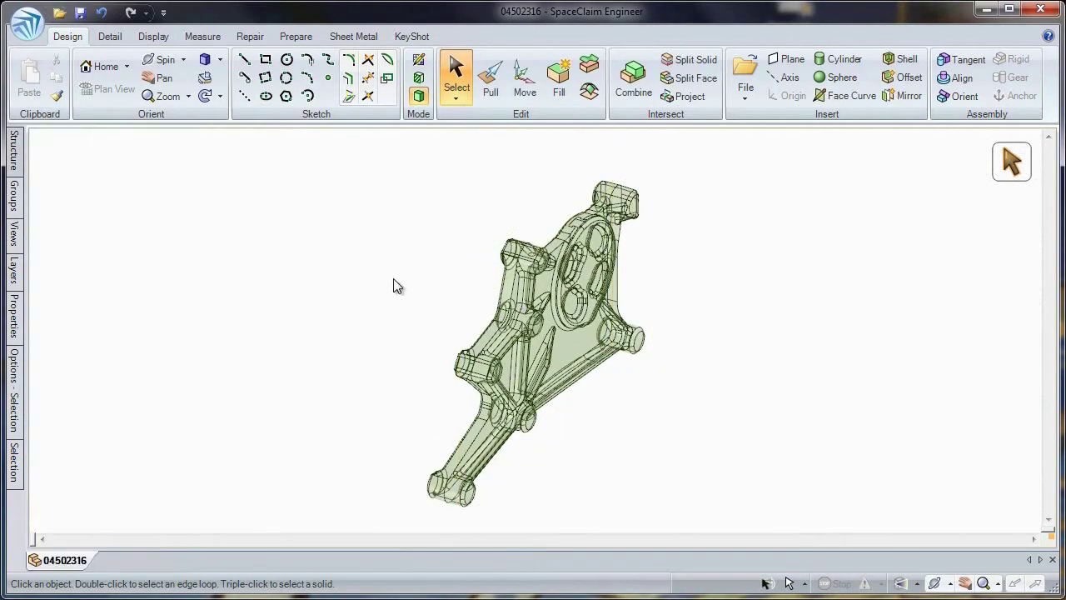
# Run Stitch and Missing Faces repairs, then select the whole bracket body in the structure tree
pyautogui.press('h')
pyautogui.click(254, 37)
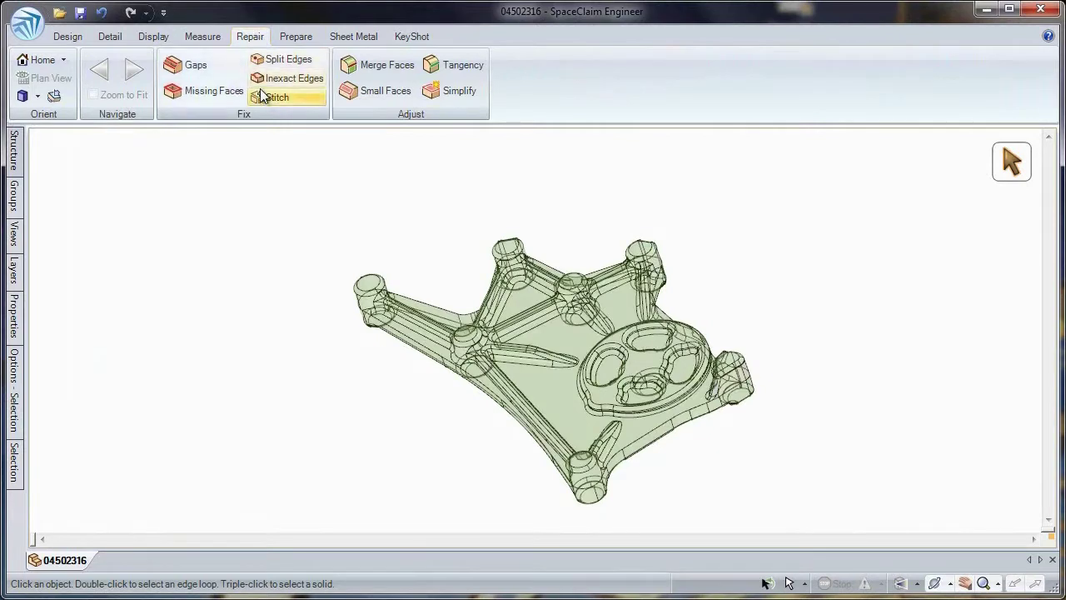
pyautogui.click(1016, 210)
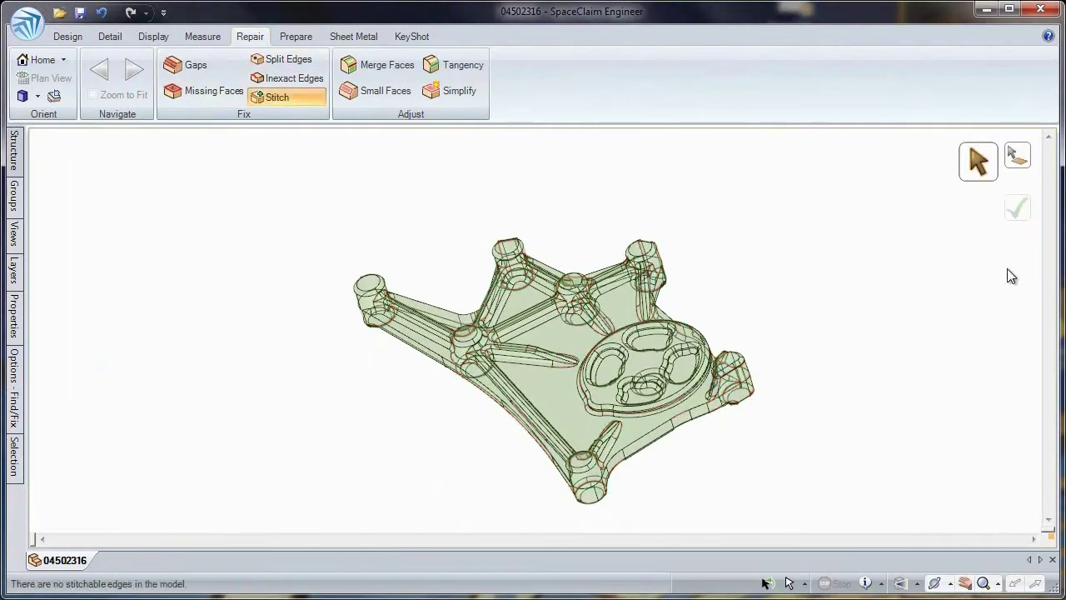
pyautogui.click(208, 91)
pyautogui.press('Return')
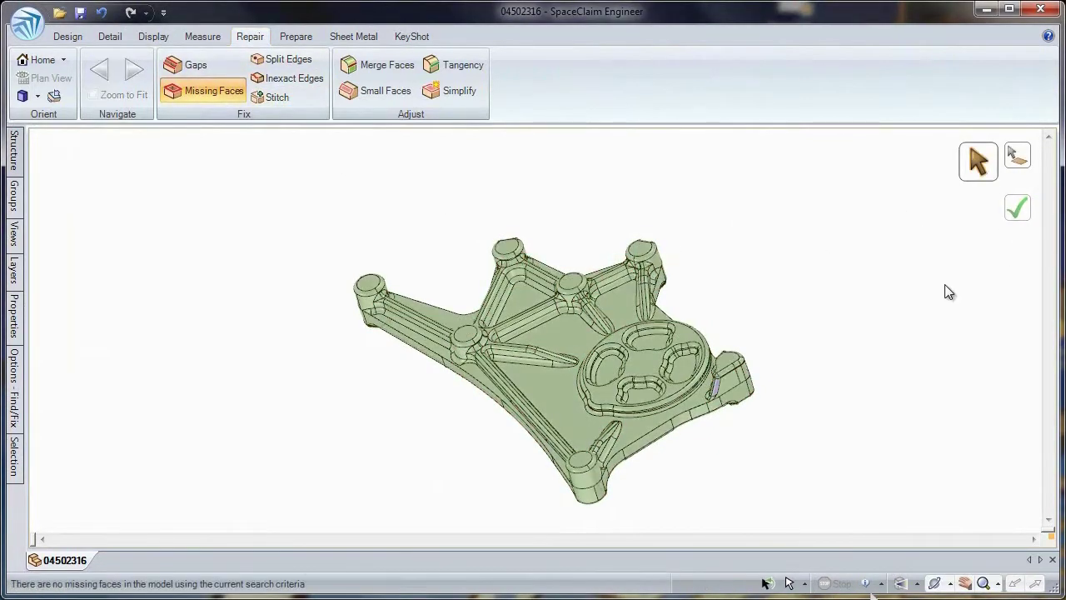
pyautogui.click(13, 152)
pyautogui.click(98, 175)
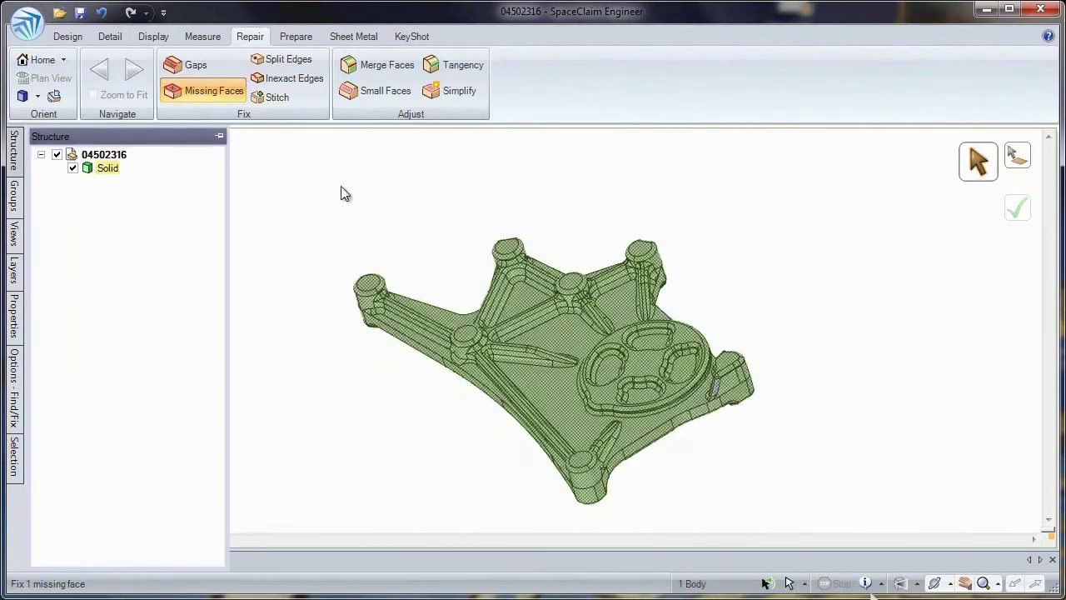
# Select both boss top faces and move them
pyautogui.scroll(5, 589, 388)
pyautogui.keyDown('ctrl'); pyautogui.click(364, 408); pyautogui.keyUp('ctrl')
pyautogui.press('m')
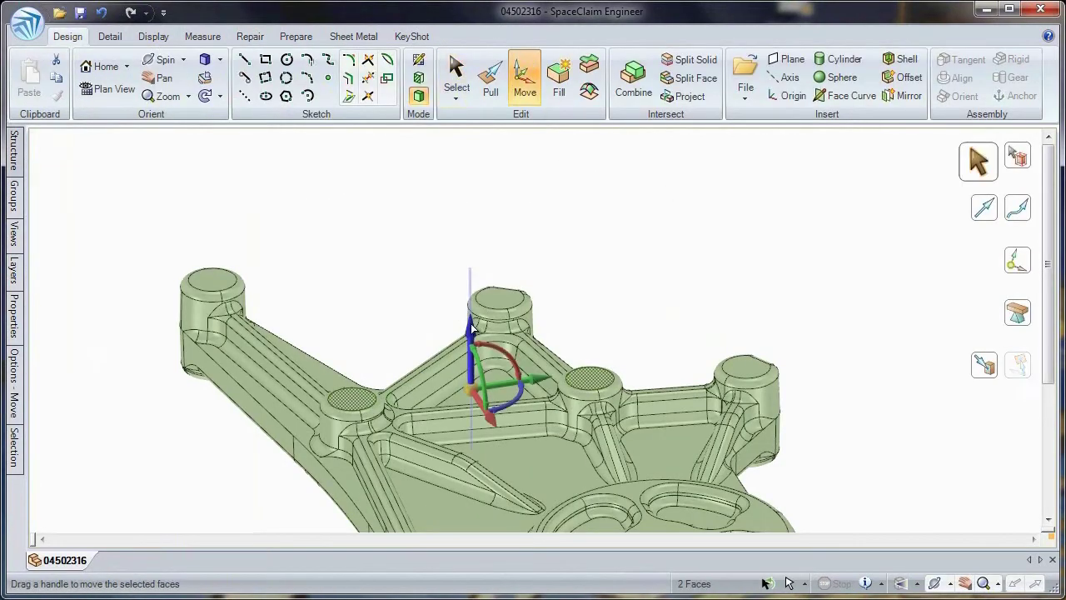
# Clear the selection and pick the narrow pocket rib's end faces to shift 16.69mm
pyautogui.press('Escape')
pyautogui.scroll(6, 483, 487)
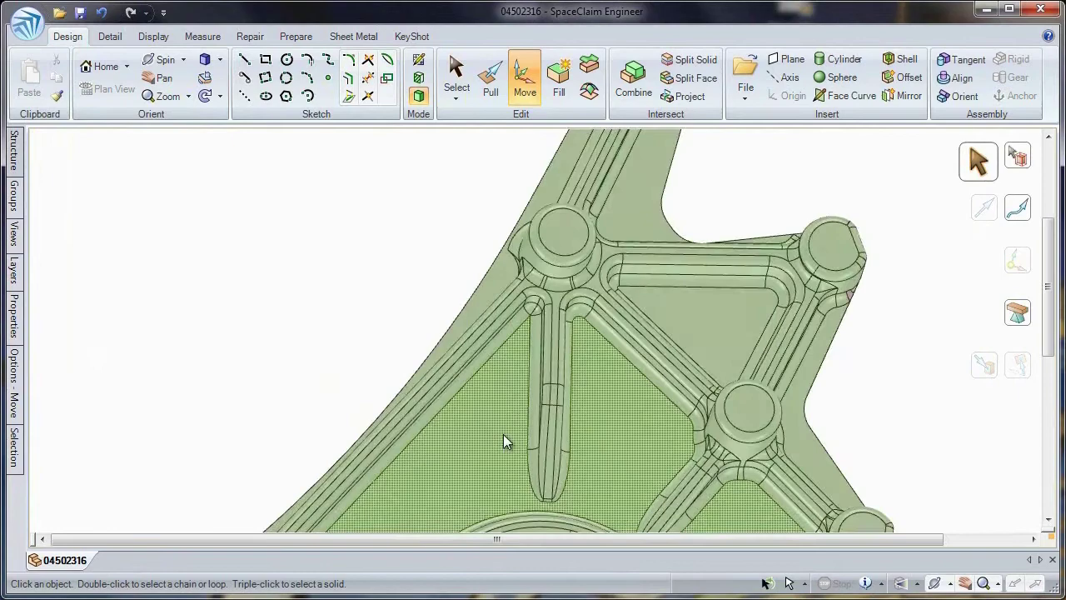
pyautogui.click(587, 510)
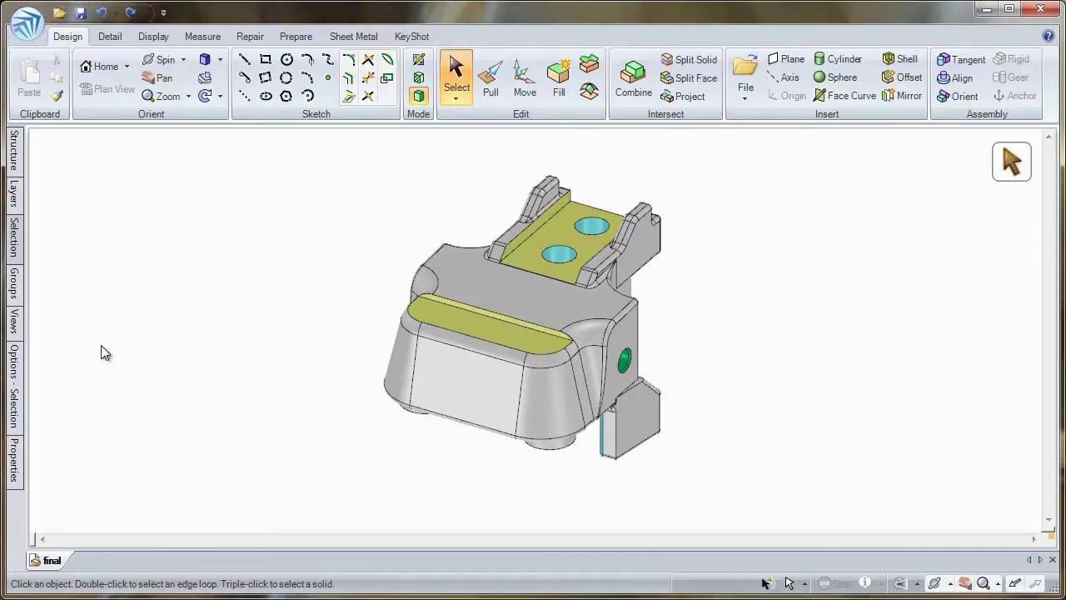
# Select the rounded pocket faces from the front view and fill them
pyautogui.press('v')
pyautogui.click(421, 402)
pyautogui.scroll(4, 547, 483)
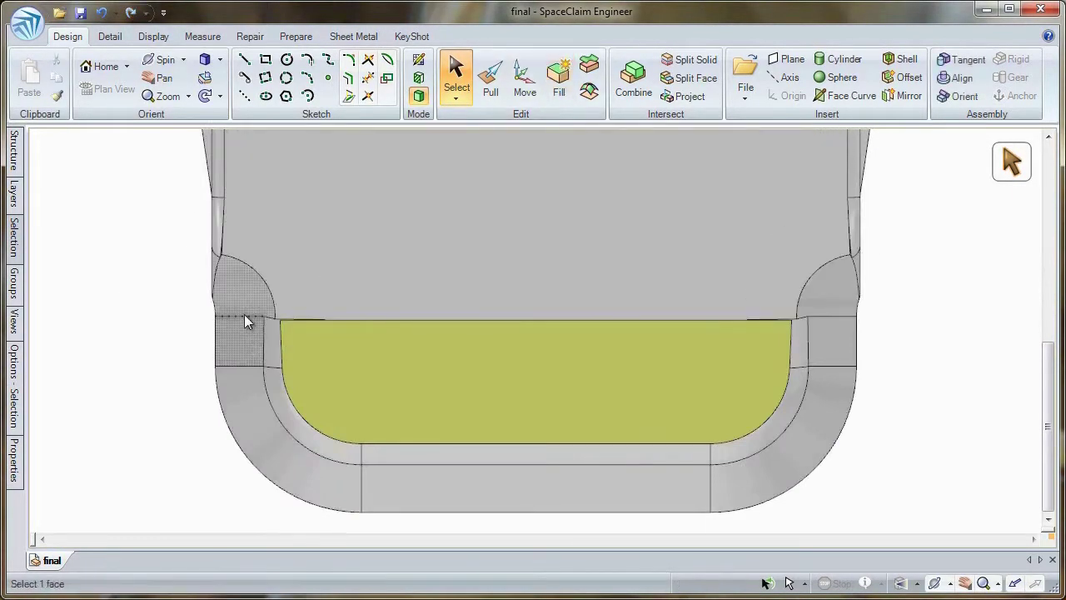
pyautogui.moveTo(818, 490); pyautogui.dragTo(819, 490)
pyautogui.press('f')
# Pull the edge loop around the filled area and select the rounded end faces
pyautogui.doubleClick(625, 455)
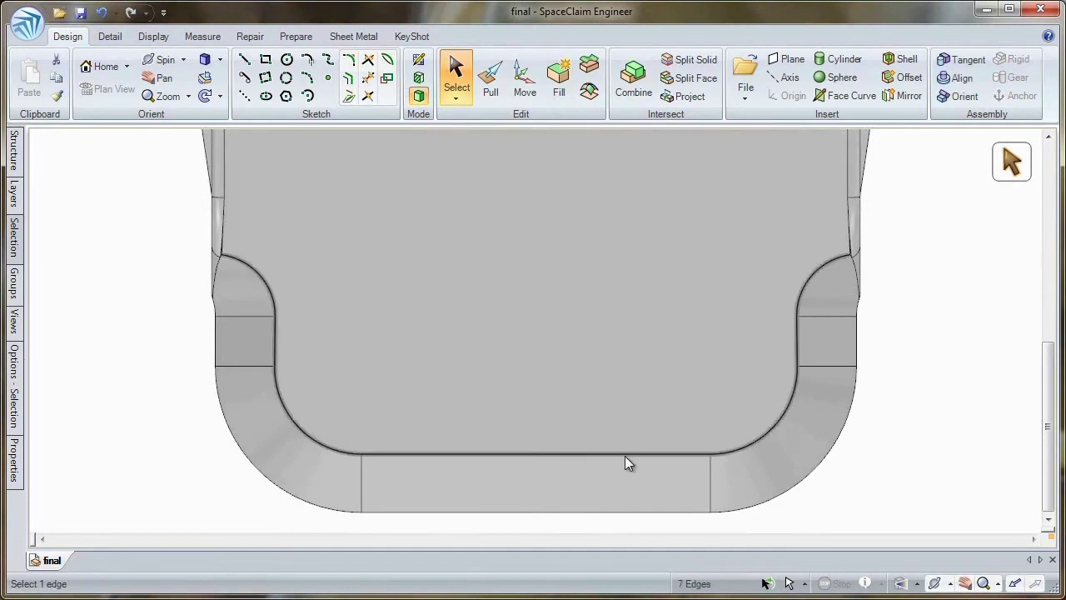
pyautogui.press('p')
pyautogui.press('s')
pyautogui.moveTo(624, 455); pyautogui.dragTo(381, 368, button='middle')
# Pull the fixture's left side face flat, checking the remaining gaps from another angle
pyautogui.click(380, 368)
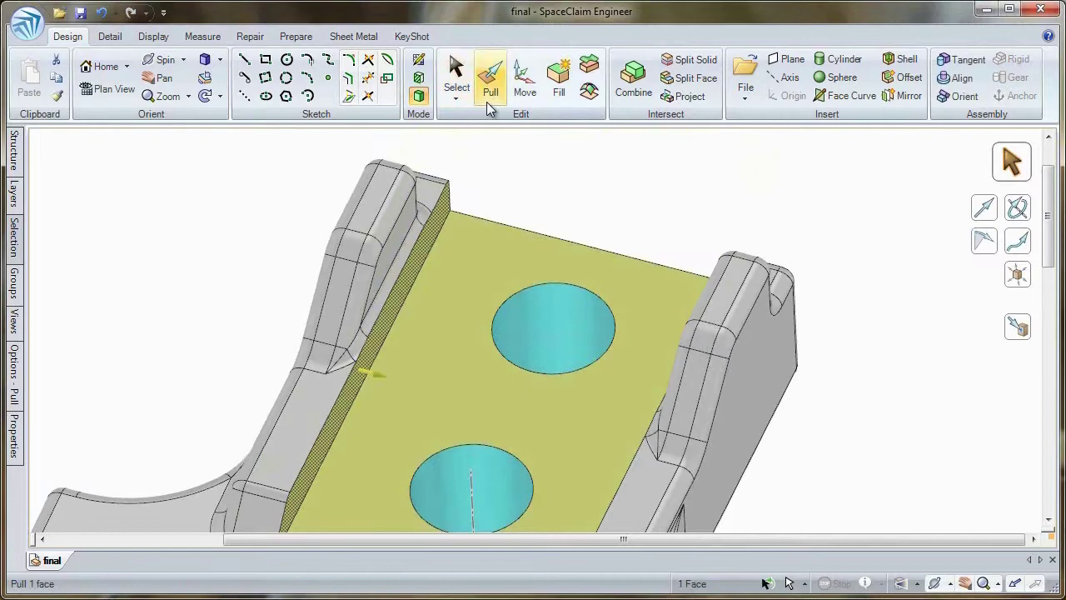
pyautogui.click(490, 90)
pyautogui.moveTo(583, 166); pyautogui.dragTo(676, 182, button='middle')
pyautogui.press('s')
pyautogui.moveTo(419, 405); pyautogui.dragTo(573, 296, button='middle')
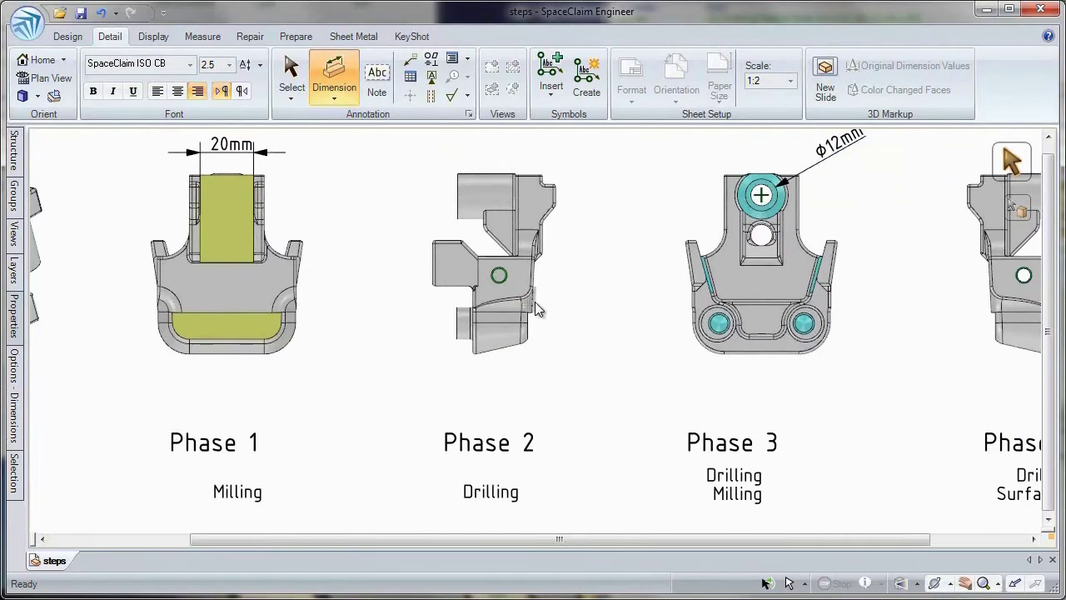
# Leave the Dimension tool and zoom out on the steps sheet so all three phases show
pyautogui.press('s')
pyautogui.scroll(-2, 616, 369)
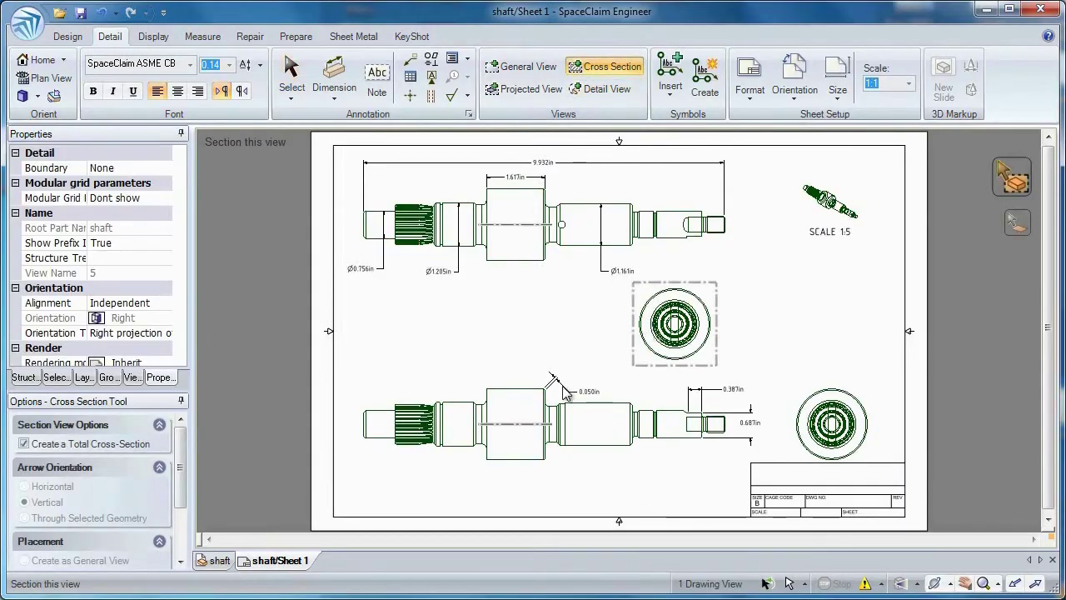
# Turn the lower shaft view into section A-A and place a 2:1 detail A view
pyautogui.click(434, 417)
pyautogui.scroll(3, 499, 433)
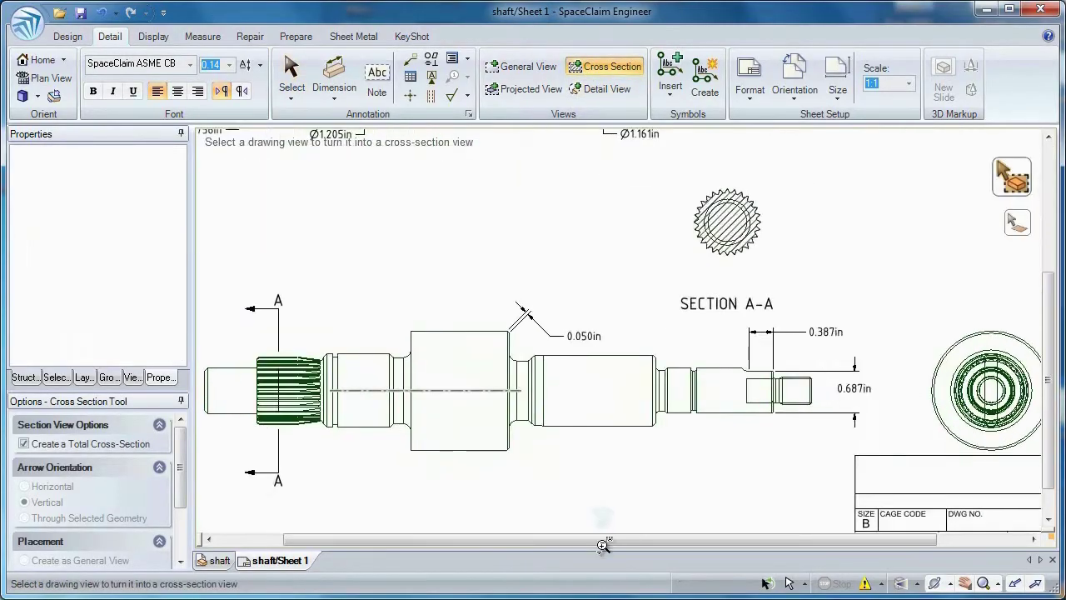
pyautogui.click(600, 89)
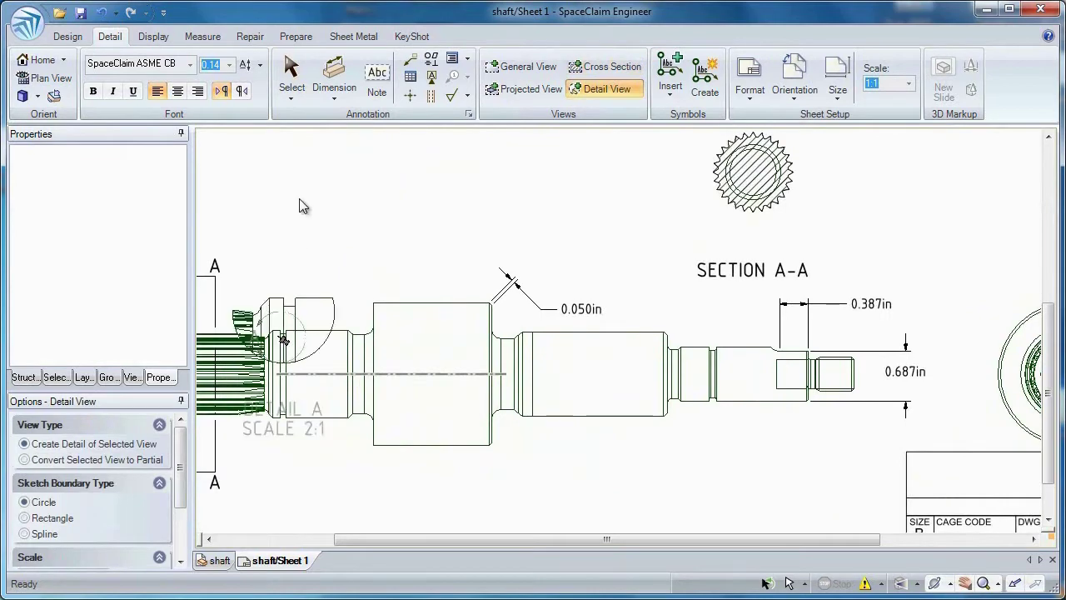
pyautogui.click(283, 340)
# Dimension the shaft's large cylinder at Ø1.958in below the shaft
pyautogui.press('d')
pyautogui.click(435, 457)
pyautogui.click(437, 490)
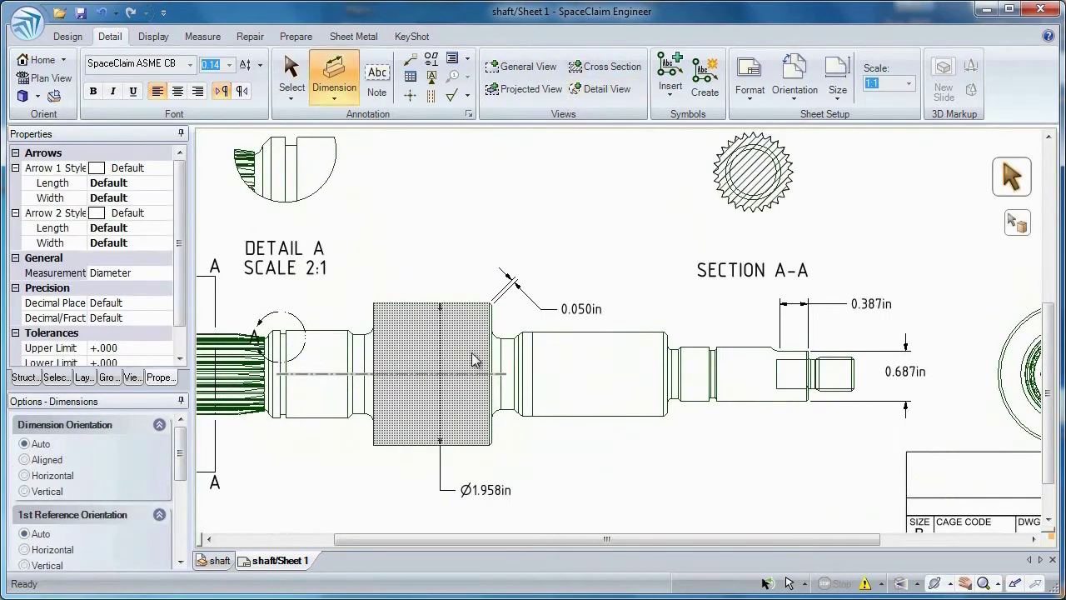
# Add a 'leave sharp edge' note and lengthen the shaft step from 1.617in to 1.788in
pyautogui.press('t')
pyautogui.click(283, 517)
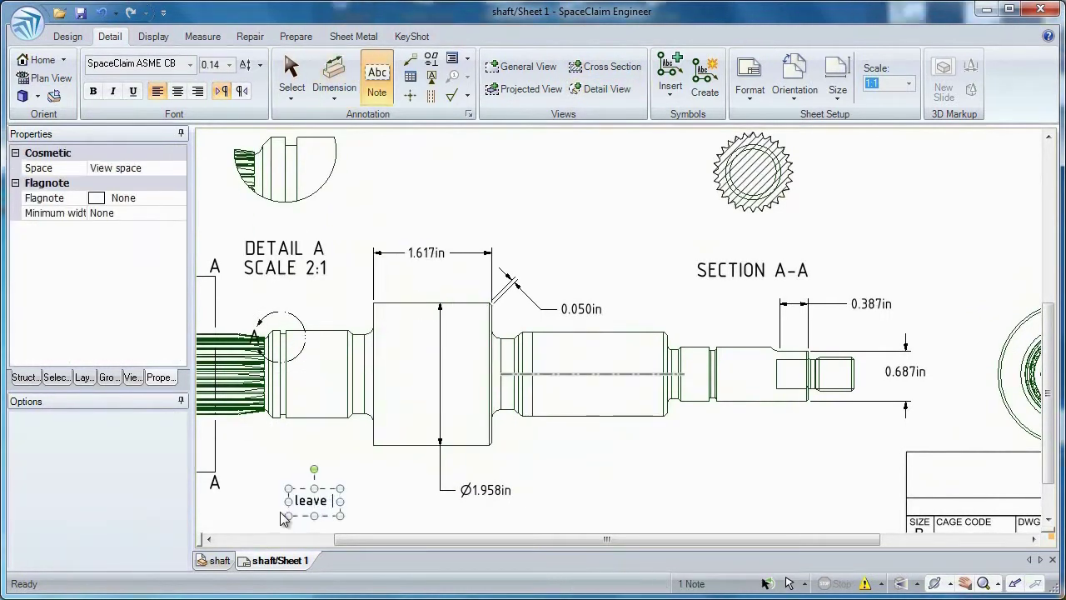
pyautogui.press('Escape')
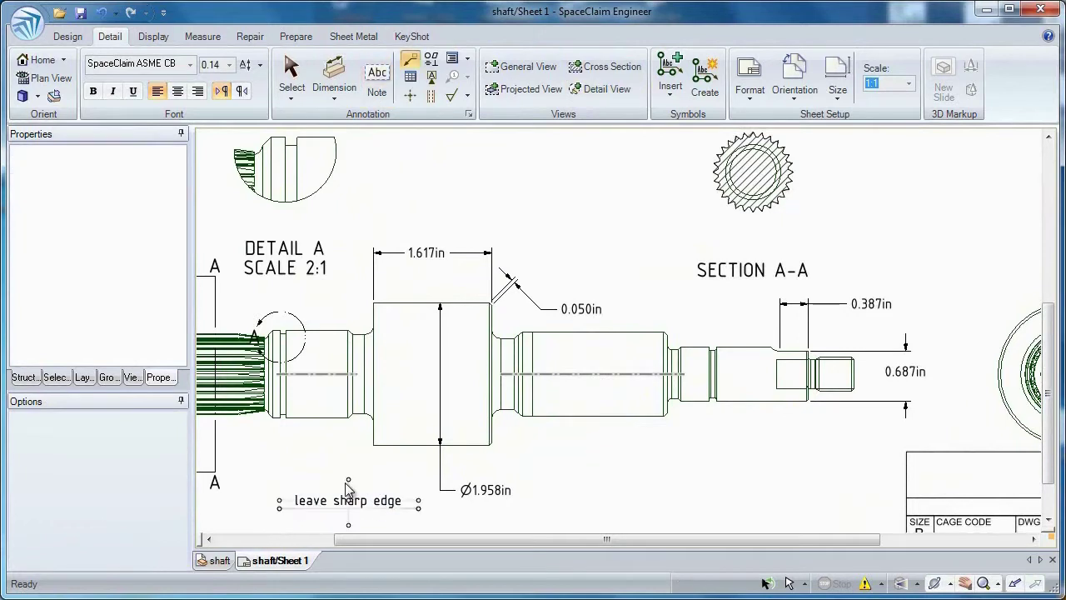
pyautogui.press('m')
pyautogui.moveTo(568, 377); pyautogui.dragTo(580, 379)
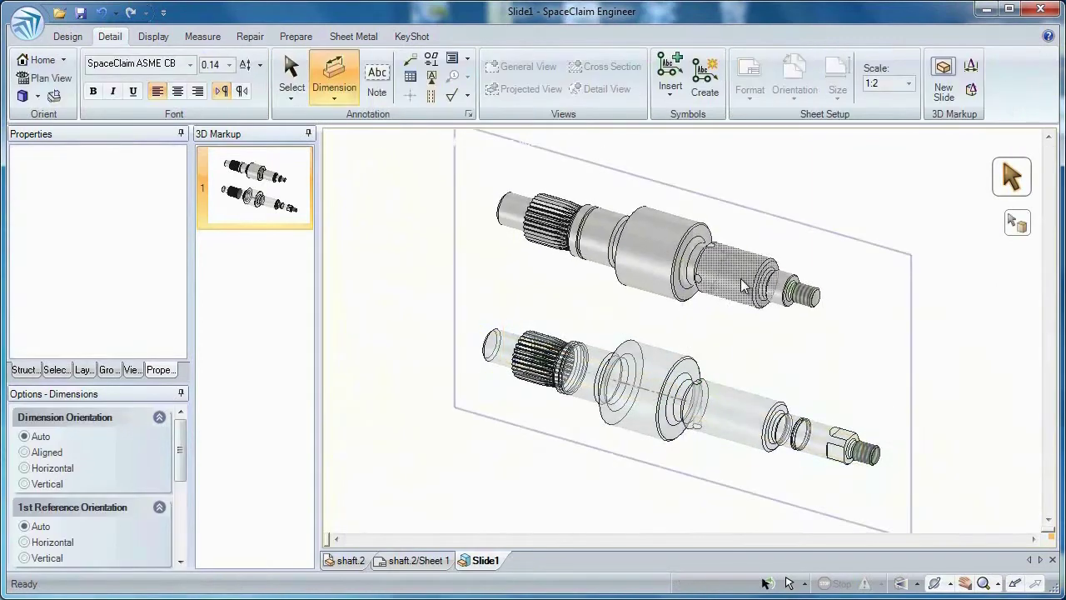
# Dimension the shaft's small end at Ø1.161in and its changed length at 1.446in
pyautogui.click(743, 286)
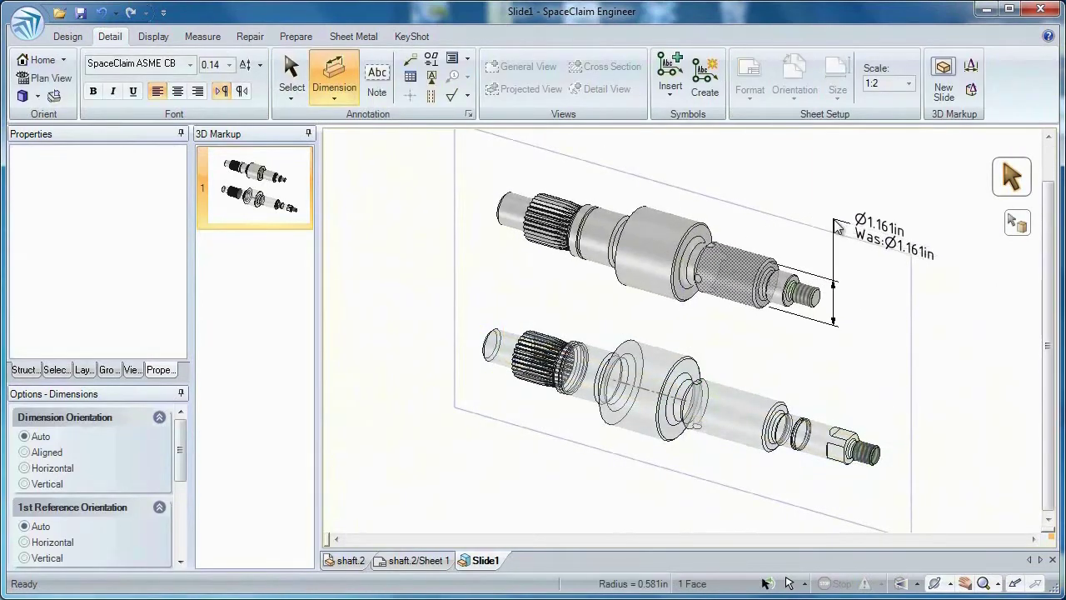
pyautogui.click(838, 227)
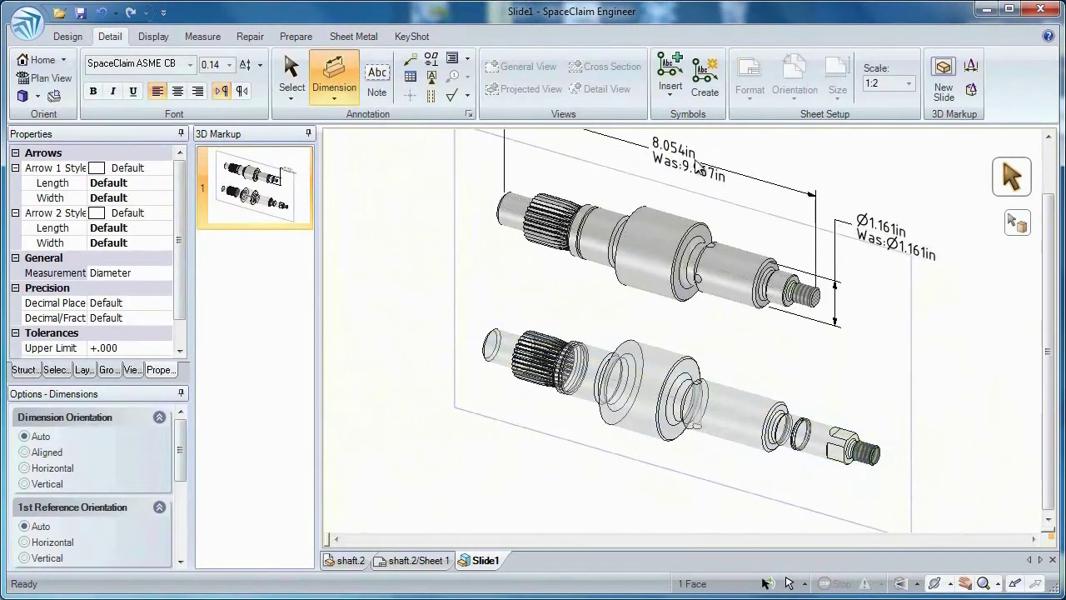
pyautogui.click(667, 233)
pyautogui.press('Escape')
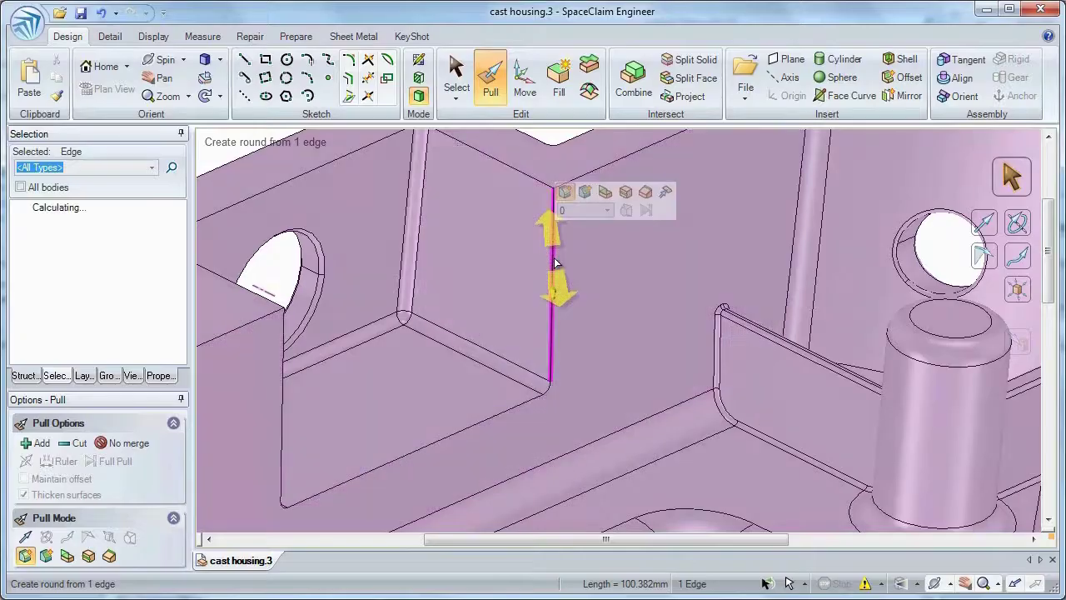
# Chamfer the chain of inner housing edges and move the thin rib face up 20.44mm
pyautogui.doubleClick(552, 265)
pyautogui.moveTo(552, 265); pyautogui.dragTo(606, 200)
pyautogui.click(610, 154)
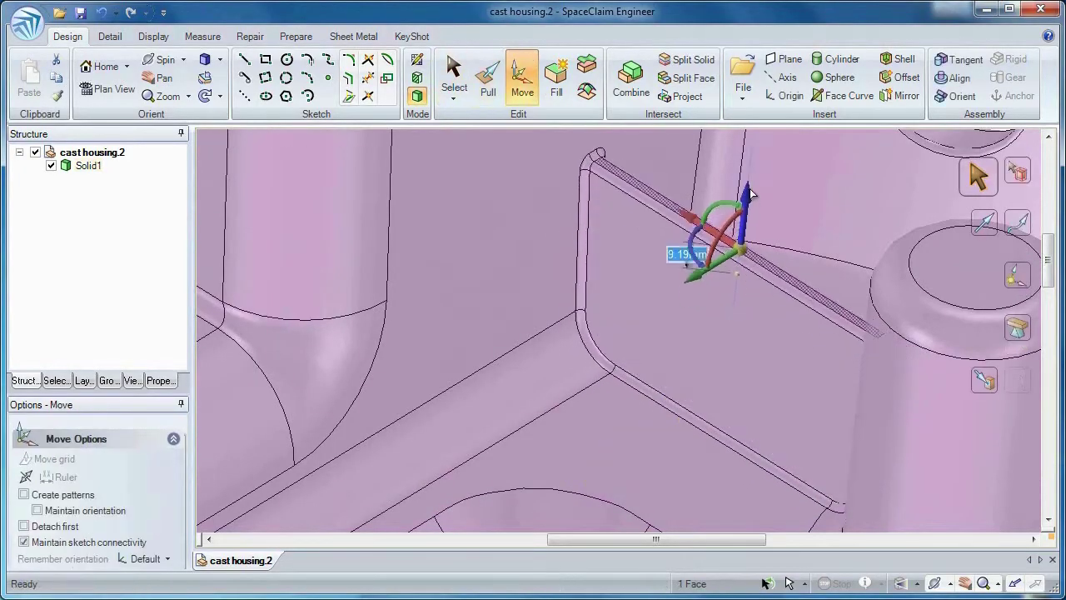
pyautogui.moveTo(708, 204); pyautogui.dragTo(750, 175)
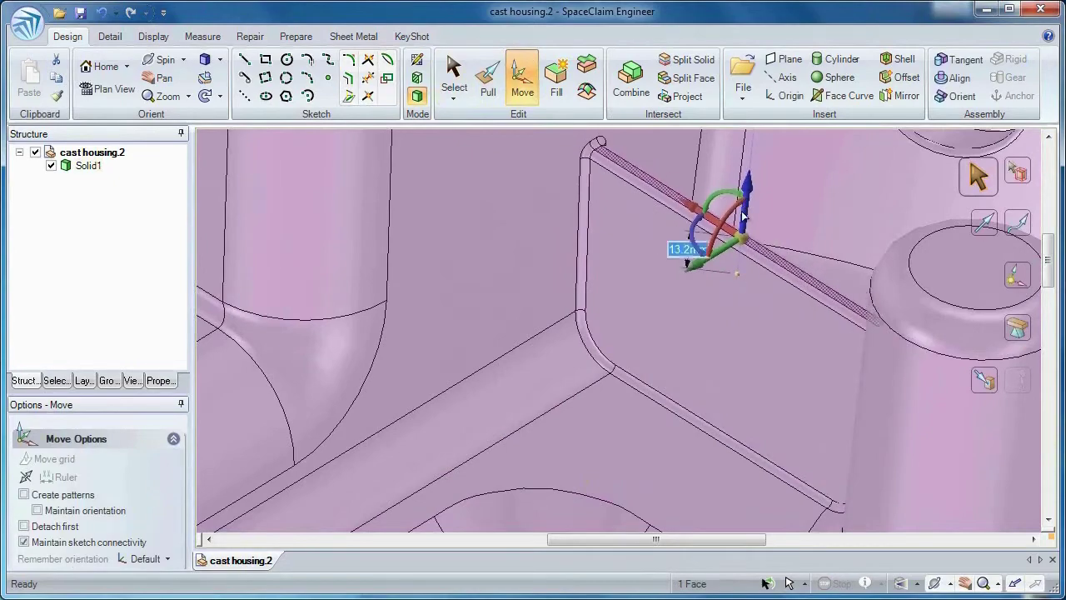
pyautogui.moveTo(744, 216); pyautogui.dragTo(732, 246)
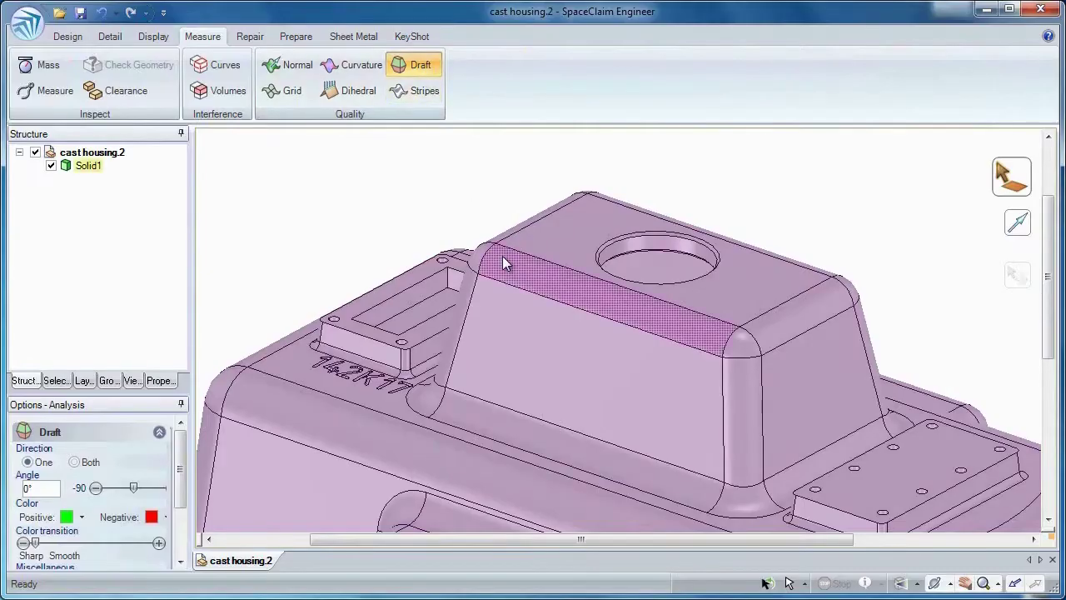
# Set 0° draft on the boss side faces from the top strip face, then split the plate in two
pyautogui.click(503, 263)
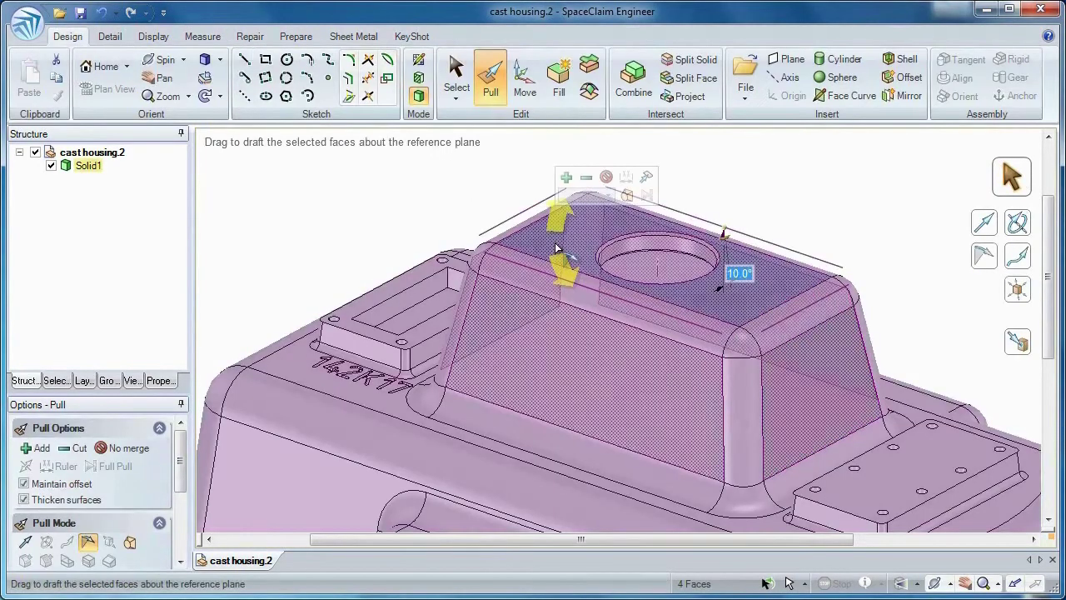
pyautogui.write('0')
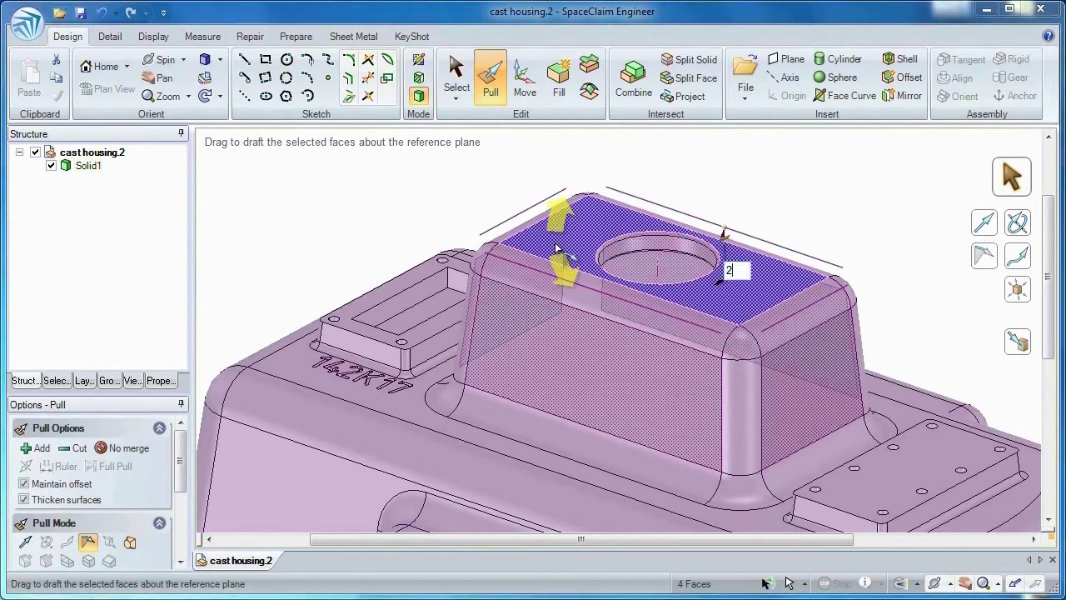
pyautogui.press('Return')
pyautogui.write('0')
pyautogui.press('Return')
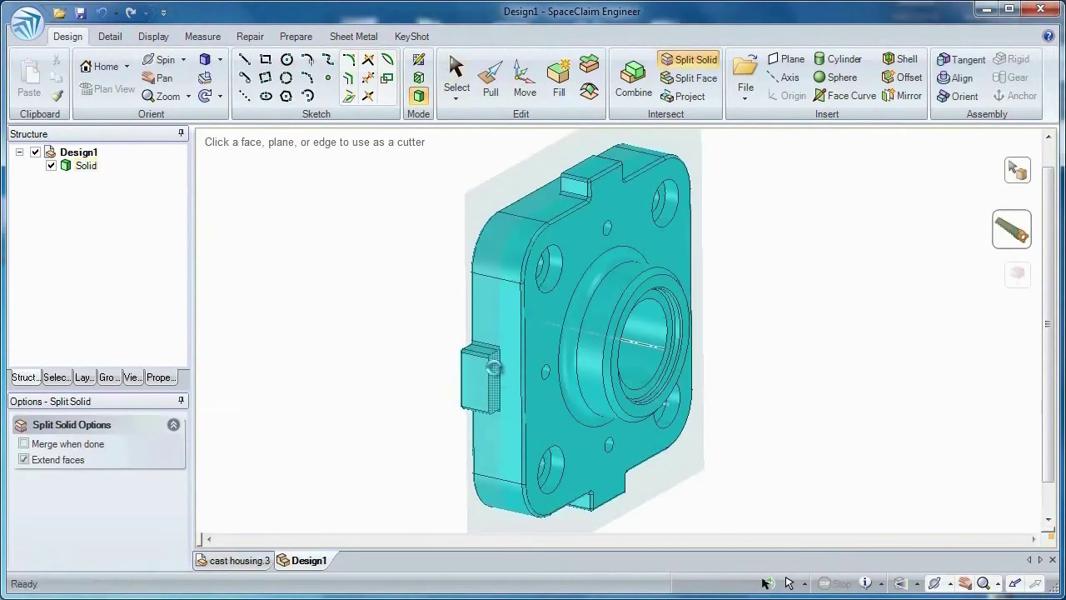
pyautogui.click(494, 367)
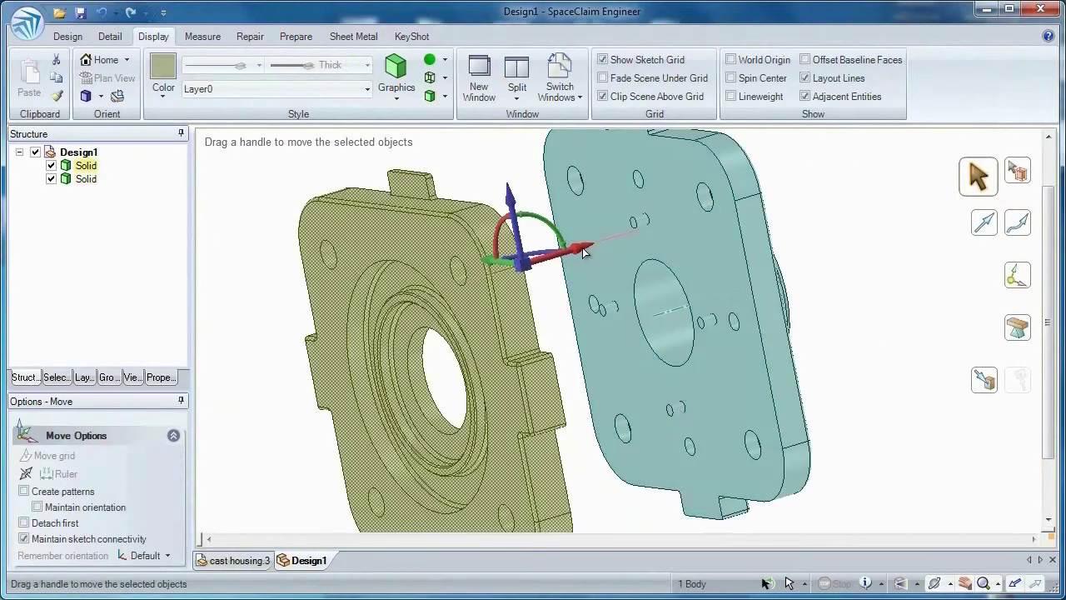
# Slide the left plate 29.73 mm over, then cut the bracket with the mating part as cutter
pyautogui.moveTo(571, 224); pyautogui.dragTo(666, 219)
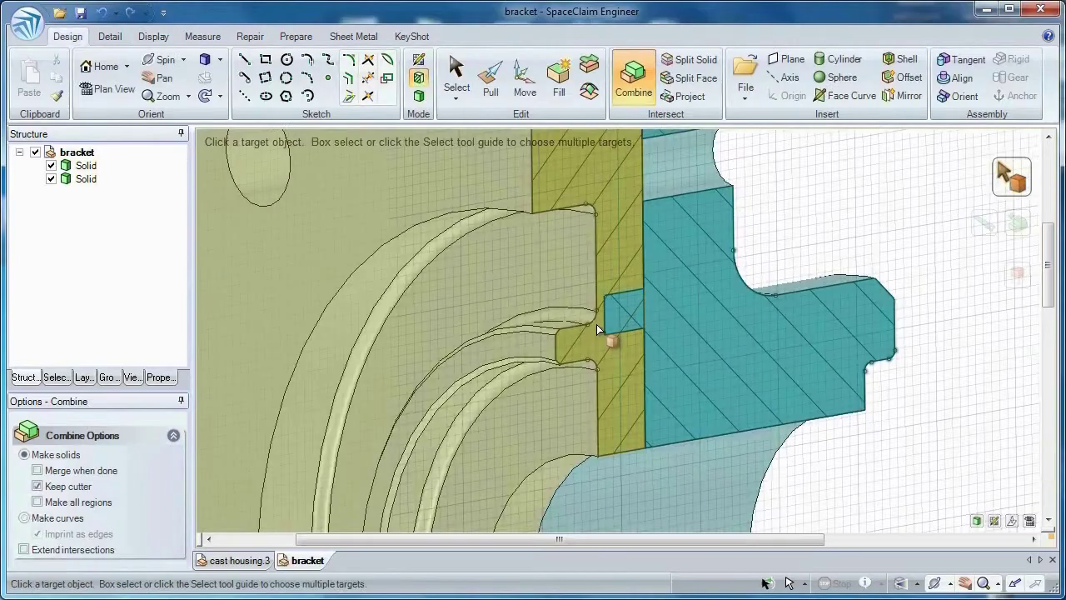
pyautogui.click(596, 324)
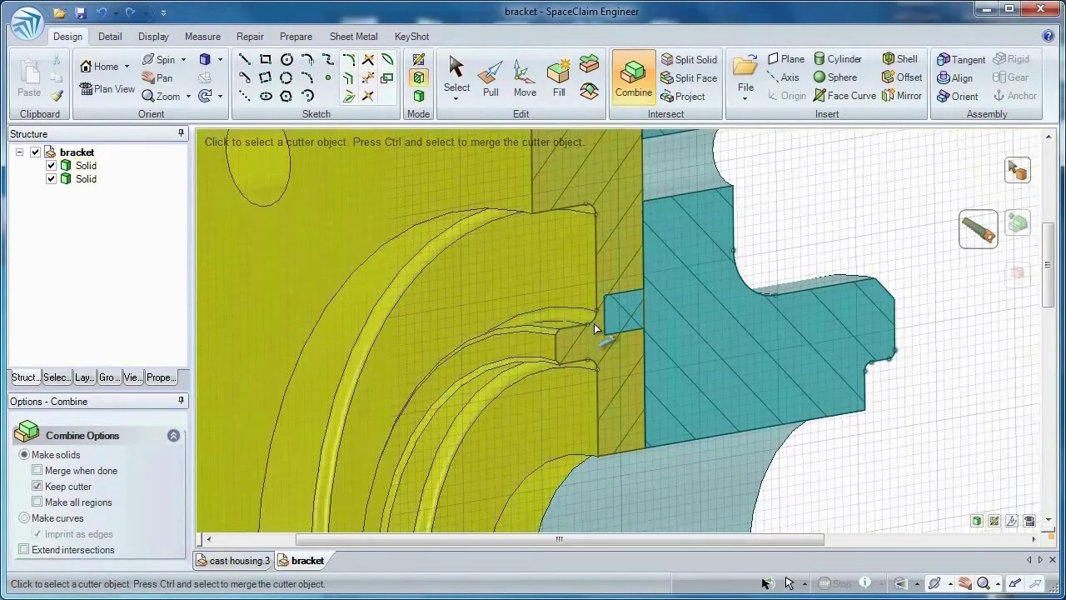
pyautogui.click(643, 338)
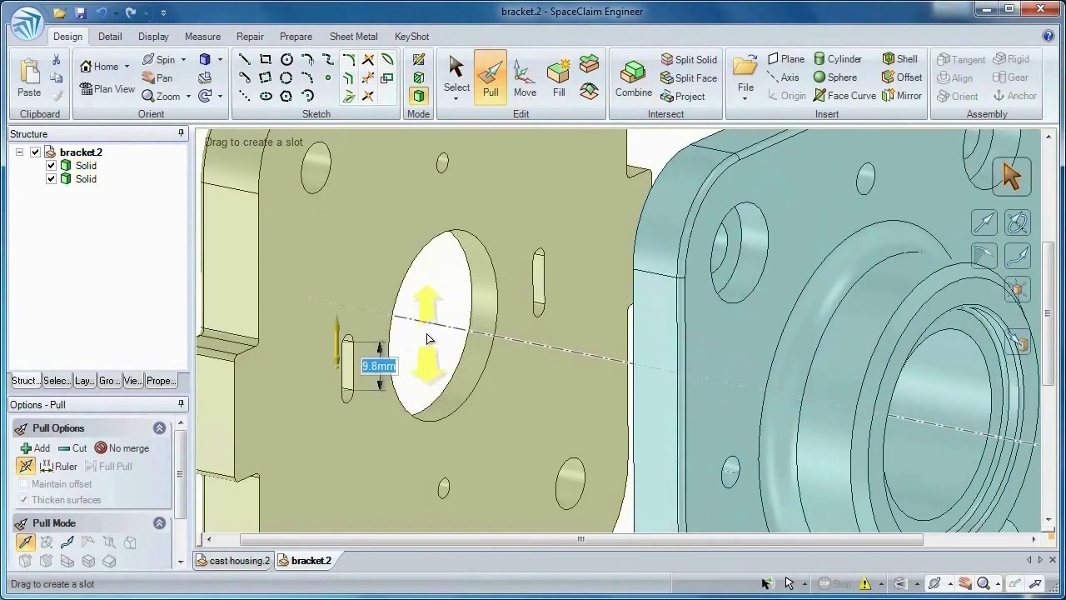
pyautogui.moveTo(427, 333); pyautogui.dragTo(424, 329)
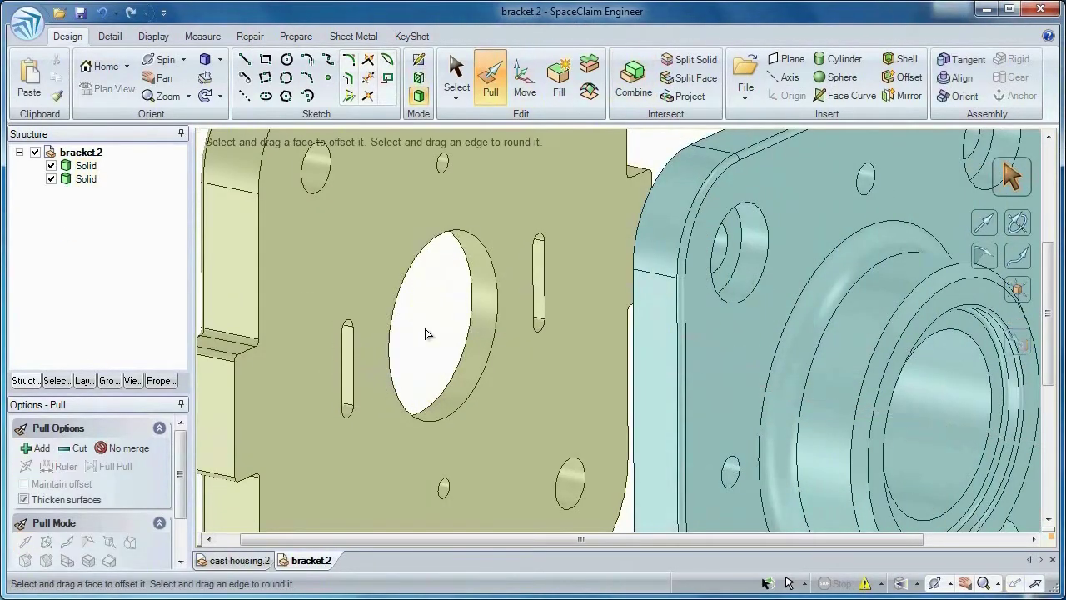